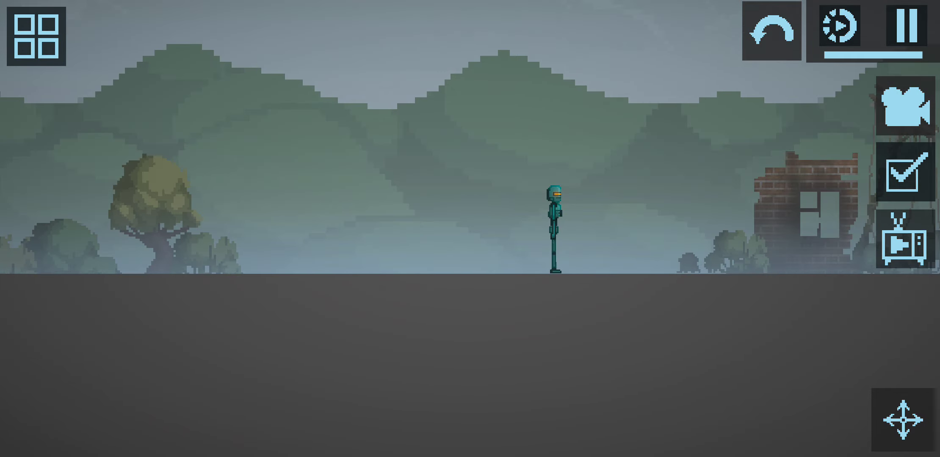
Step: Bring up the spawnable items catalogue to pick the teal robot
{"action": "left_click", "coordinate": [36, 36]}
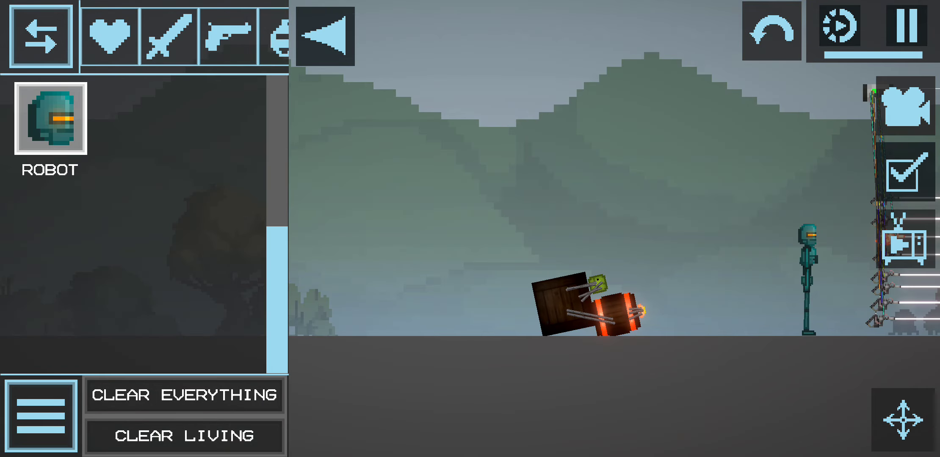
Step: Close the items catalogue so the teal robot drops beside the laser-gun column
{"action": "left_click", "coordinate": [324, 35]}
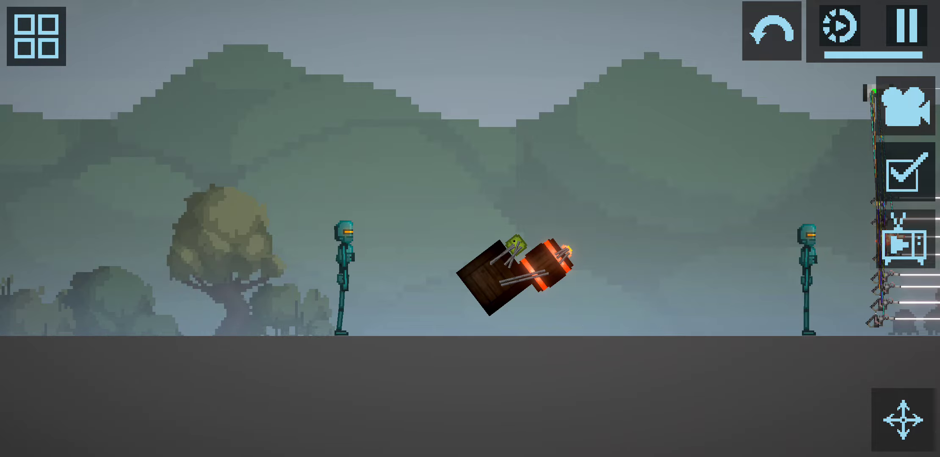
{"action": "scroll", "coordinate": [470, 229], "scroll_direction": "down", "scroll_amount": 5}
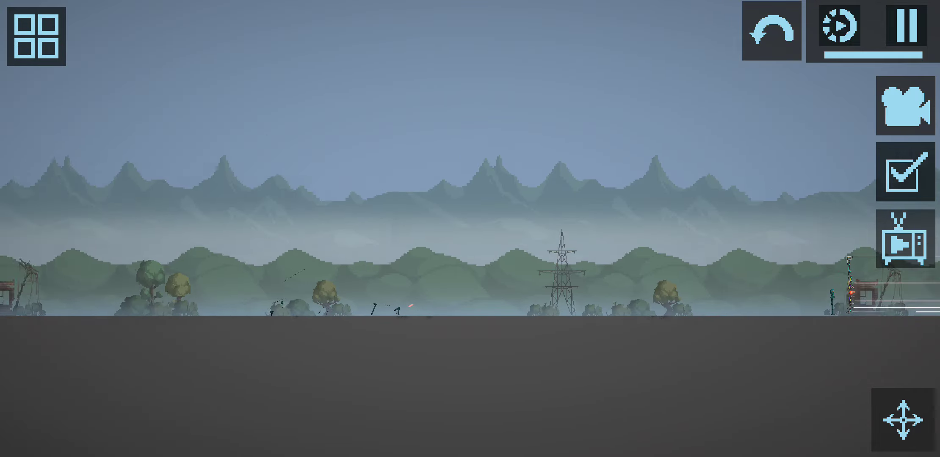
{"action": "scroll", "coordinate": [470, 229], "scroll_direction": "down", "scroll_amount": 4}
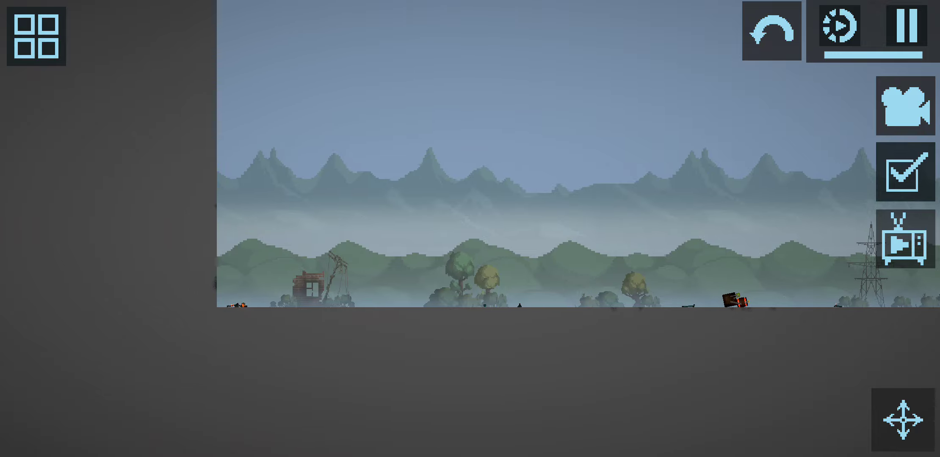
{"action": "scroll", "coordinate": [470, 228], "scroll_direction": "up", "scroll_amount": 3}
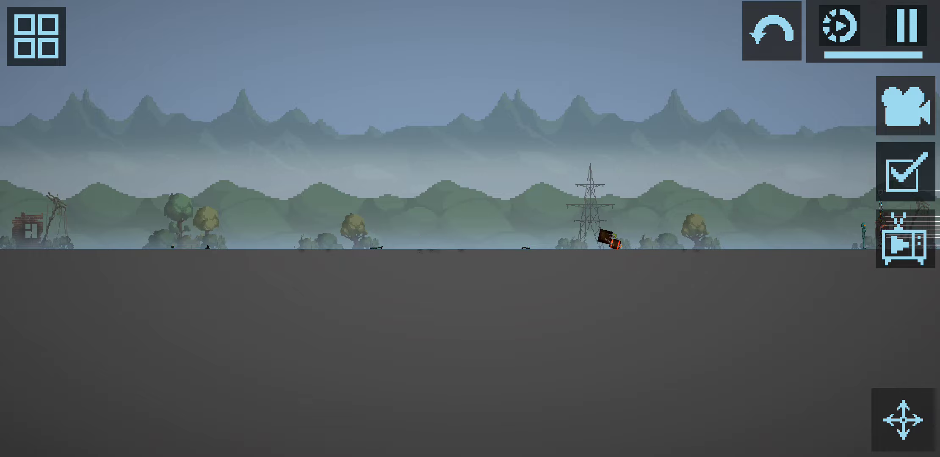
{"action": "scroll", "coordinate": [470, 229], "scroll_direction": "up", "scroll_amount": 3}
{"action": "scroll", "coordinate": [470, 229], "scroll_direction": "up", "scroll_amount": 3}
{"action": "scroll", "coordinate": [471, 229], "scroll_direction": "up", "scroll_amount": 3}
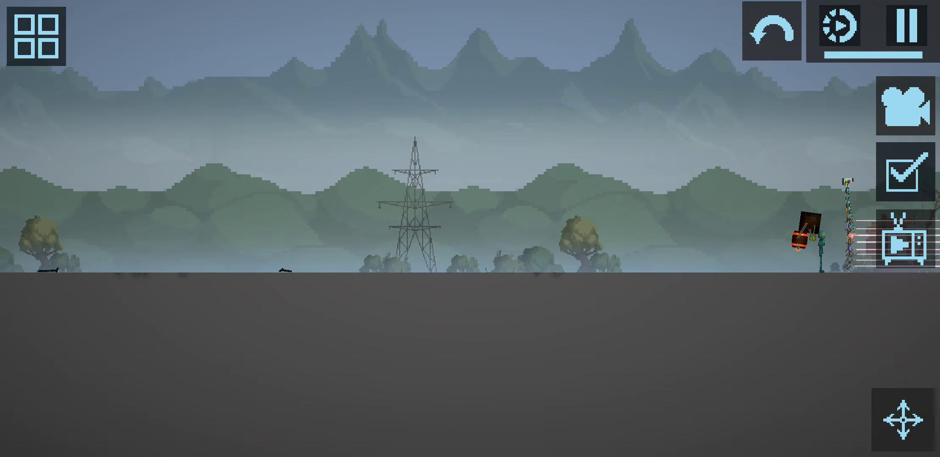
{"action": "scroll", "coordinate": [661, 228], "scroll_direction": "up", "scroll_amount": 3}
{"action": "scroll", "coordinate": [661, 229], "scroll_direction": "up", "scroll_amount": 3}
{"action": "scroll", "coordinate": [661, 229], "scroll_direction": "up", "scroll_amount": 3}
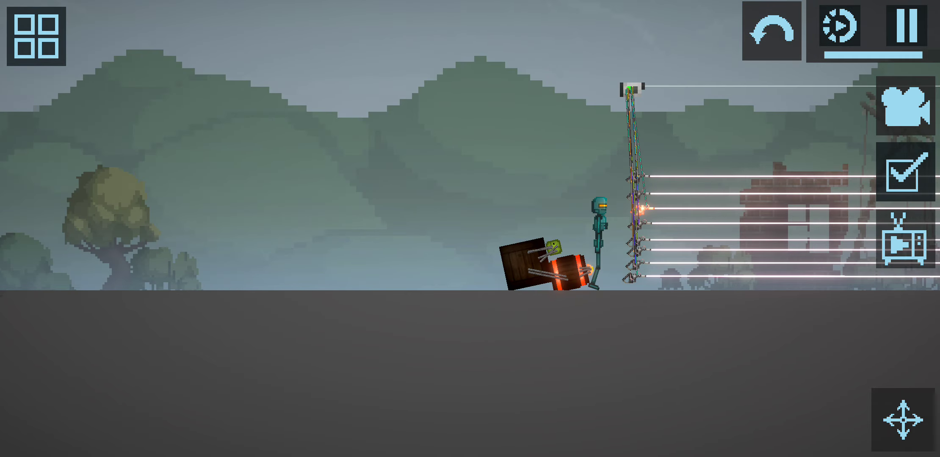
{"action": "scroll", "coordinate": [661, 229], "scroll_direction": "up", "scroll_amount": 2}
{"action": "scroll", "coordinate": [514, 228], "scroll_direction": "up", "scroll_amount": 3}
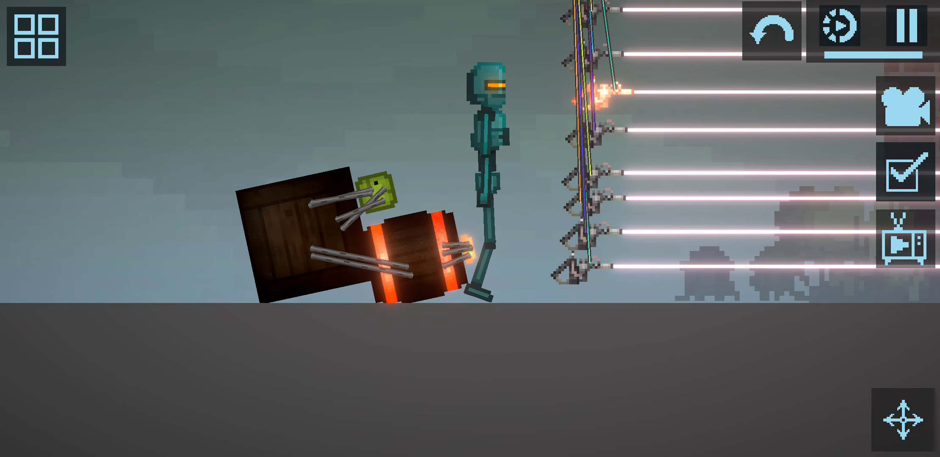